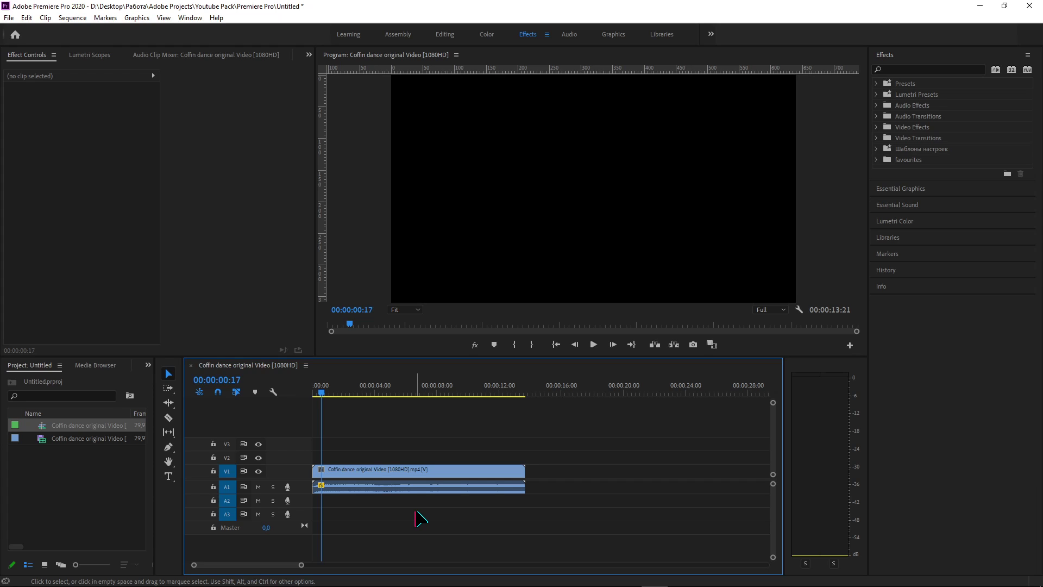
Step: Lower the audio gain of the Coffin dance clip by a negative adjustment
drag(301, 564, 277, 566)
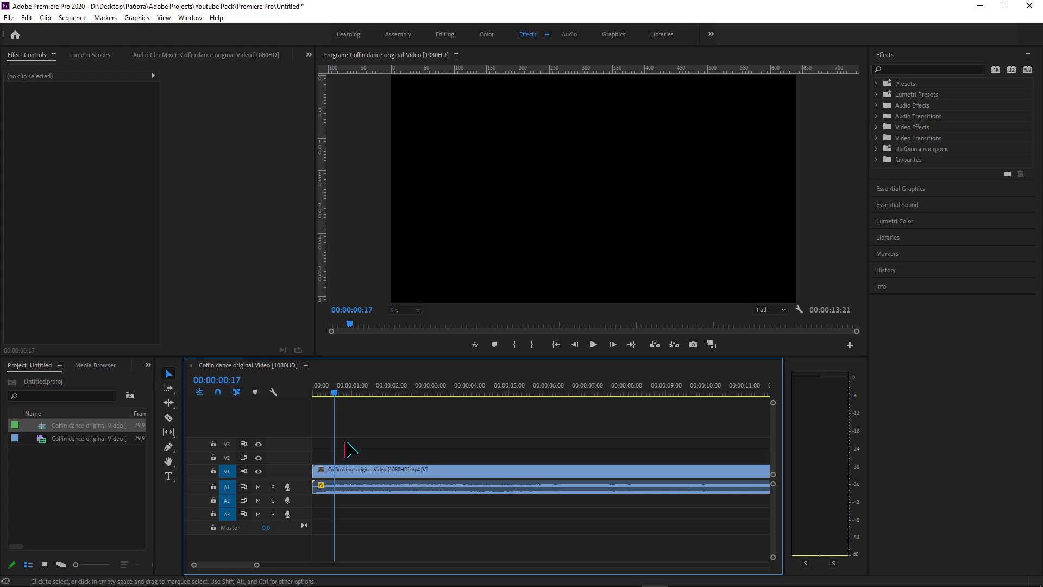
click(347, 390)
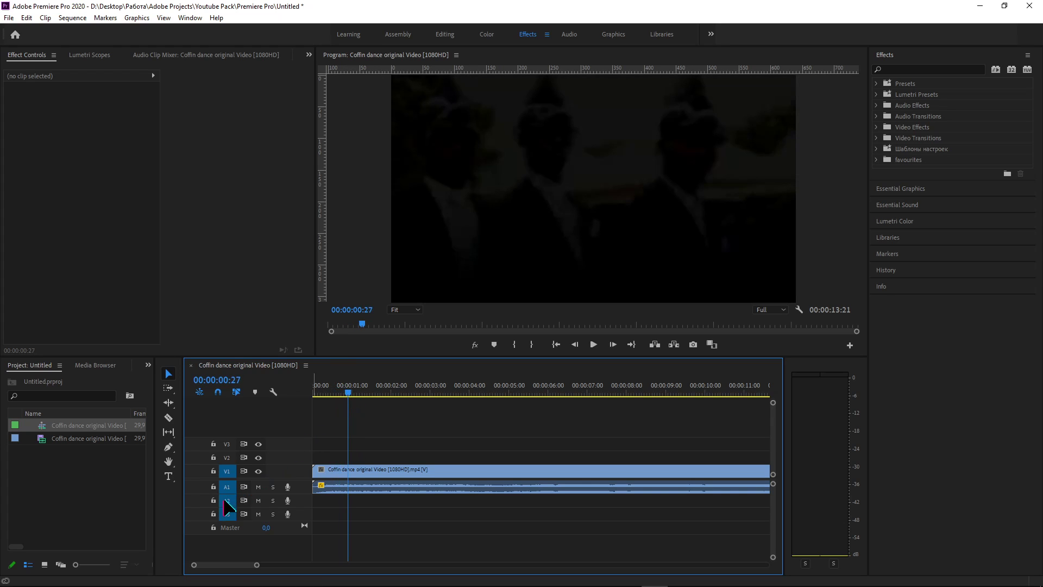
right_click(375, 489)
click(413, 370)
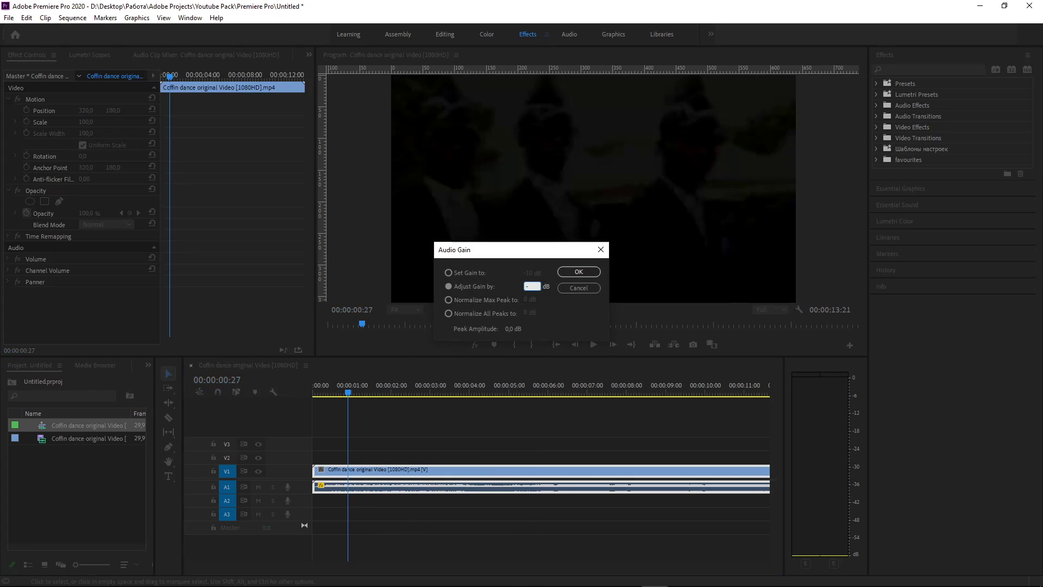
click(578, 271)
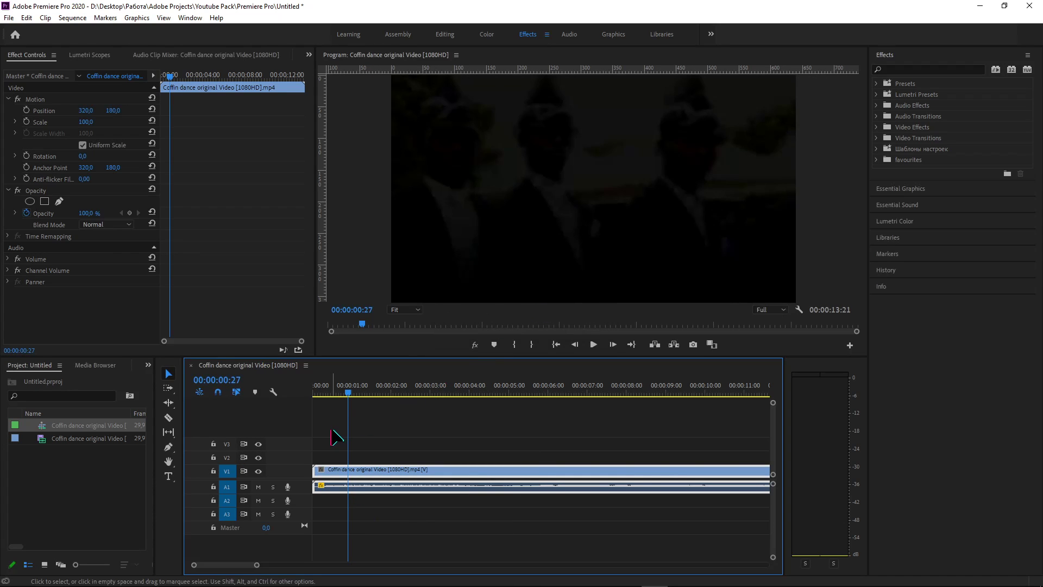
Step: Split the Coffin dance clip at five points between about 2 and 8.5 seconds with the Razor tool
click(169, 419)
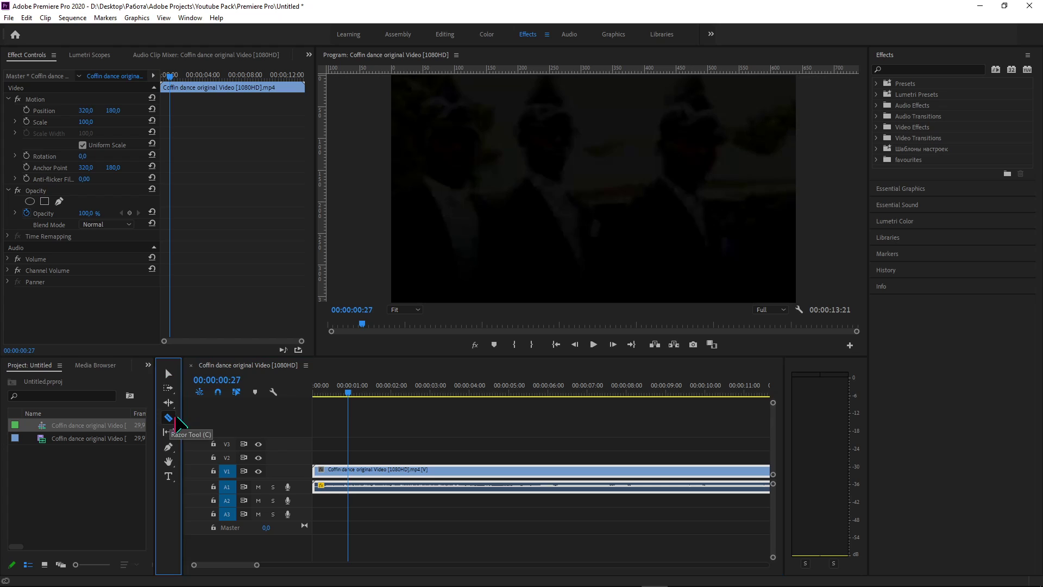
click(398, 473)
click(436, 471)
click(500, 472)
click(593, 472)
click(645, 471)
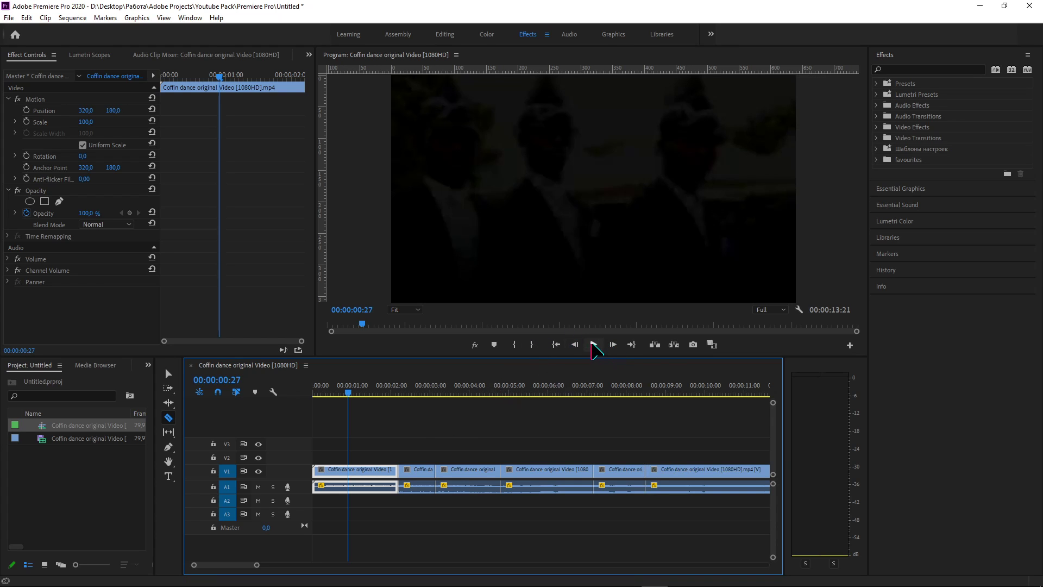
Step: Play the split clip for about two seconds and scrub a little further to check the cuts
click(593, 344)
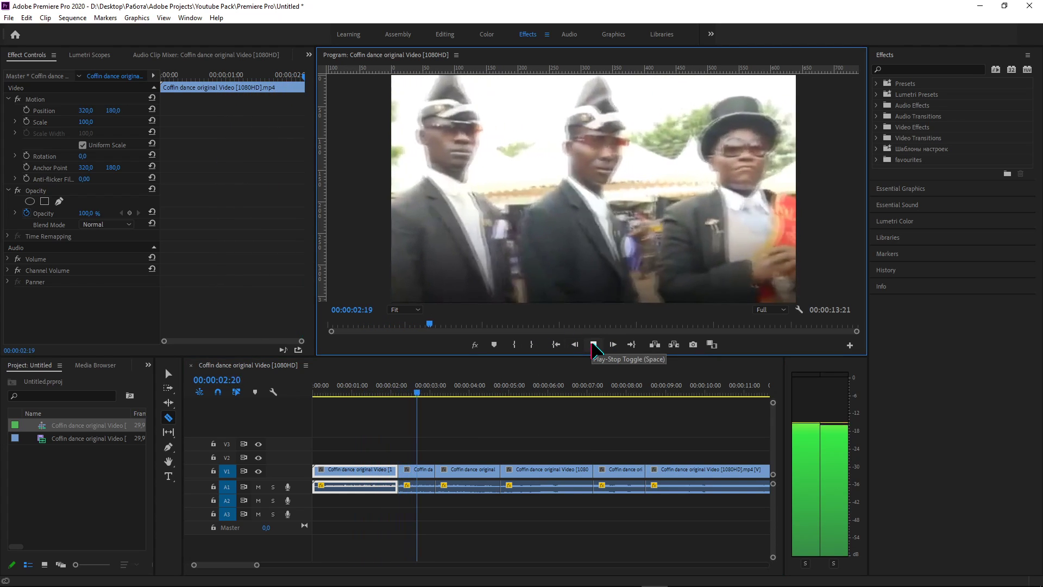
click(593, 344)
drag(434, 400, 457, 384)
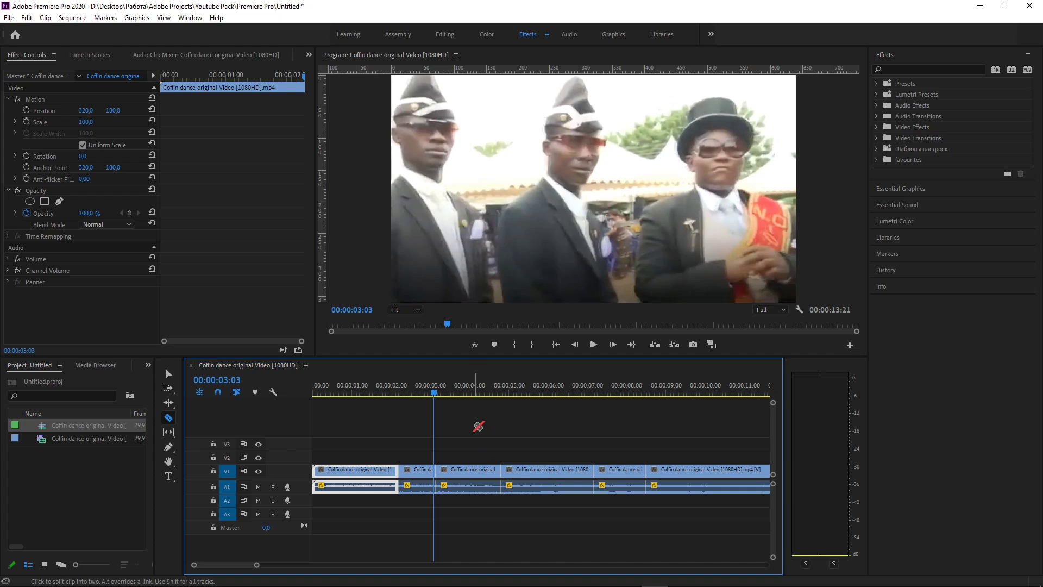
Step: Undo all five Razor cuts in the Coffin dance clip
key(ctrl+z)
key(ctrl+z)
drag(437, 393, 383, 393)
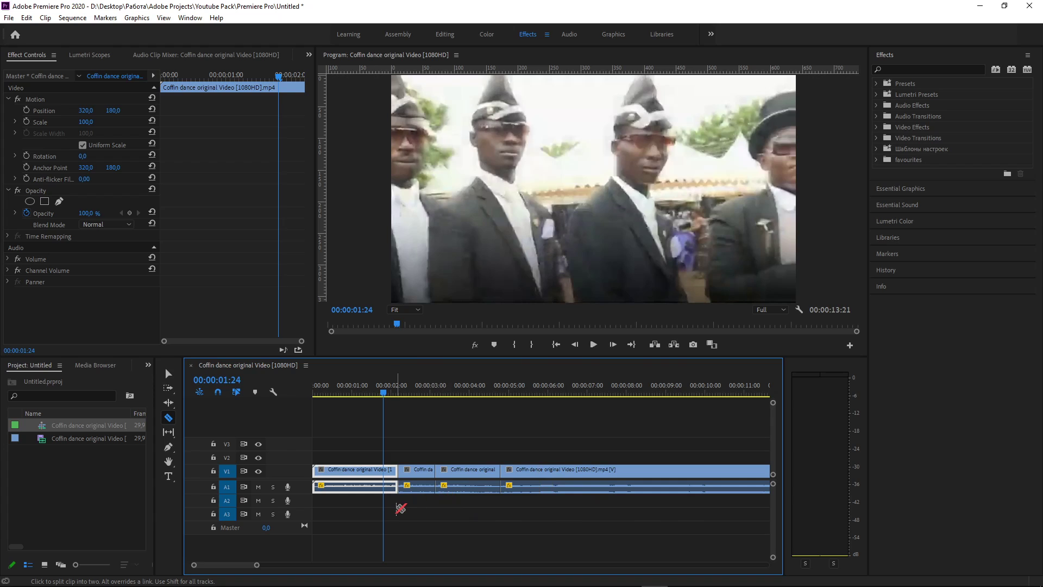
key(ctrl+z)
key(ctrl+z)
key(ctrl+z)
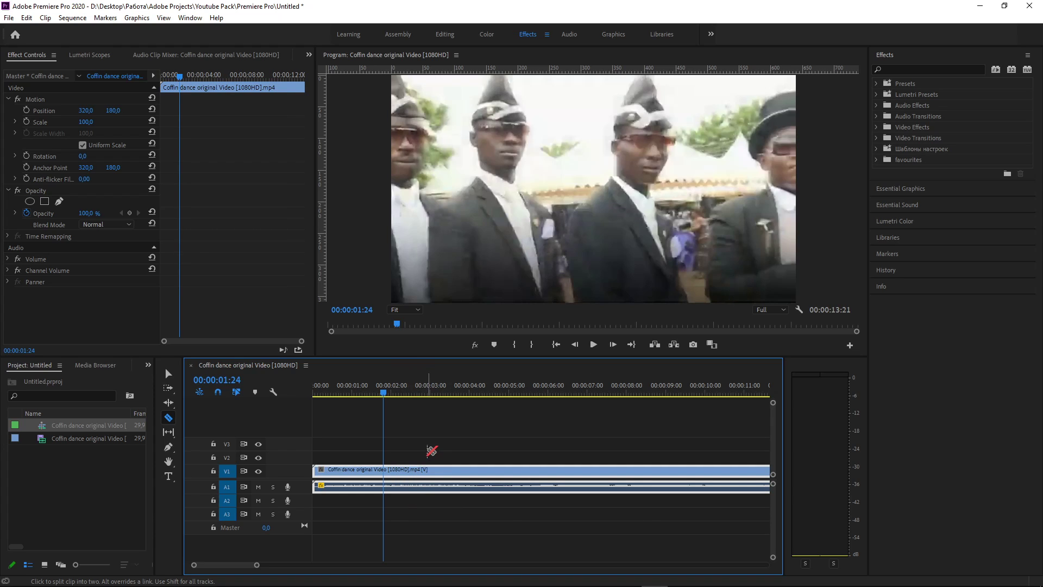
Step: Import "ES_Hidden Hills - Damma Beatz" from the "backround music" folder and place it on track A2 at the sequence start
double_click(50, 476)
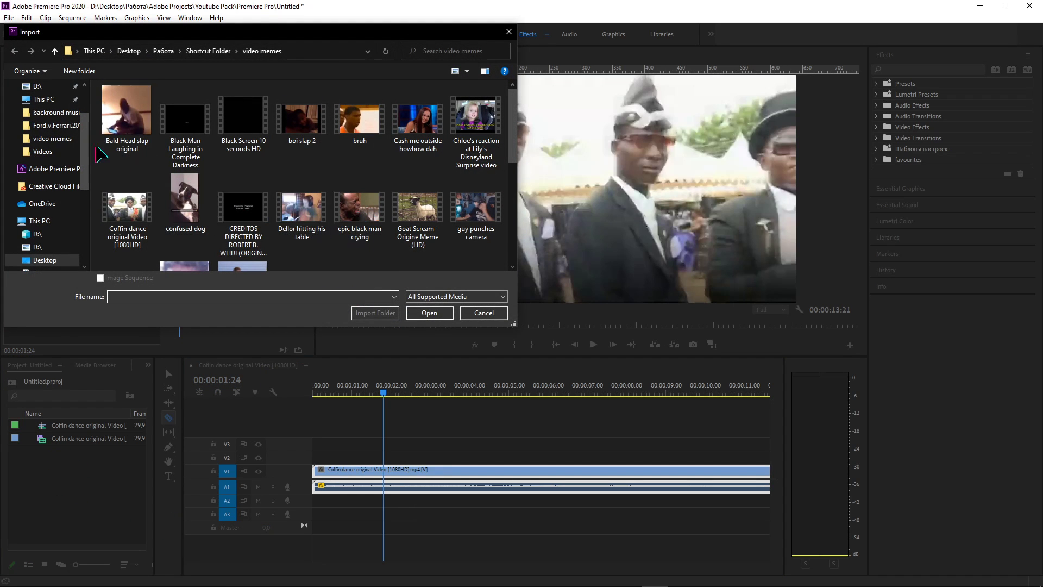
scroll(259, 226, down, 5)
scroll(260, 228, up, 5)
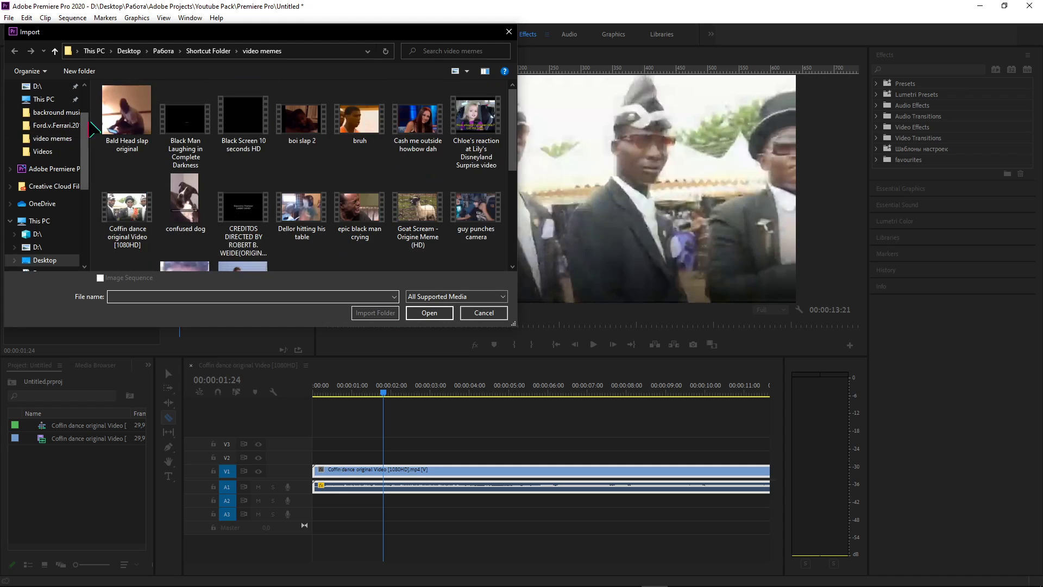
click(208, 50)
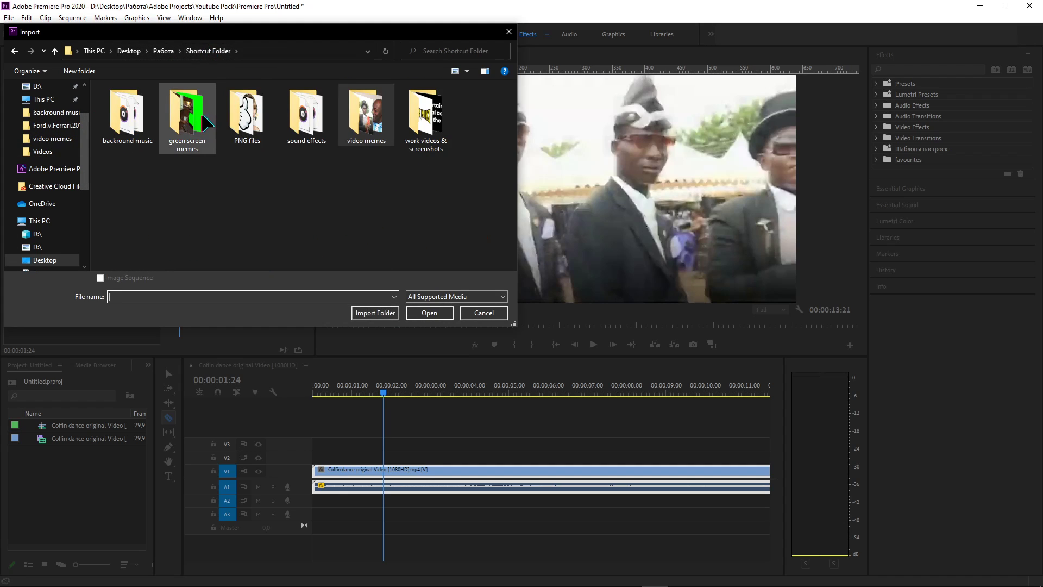
double_click(133, 122)
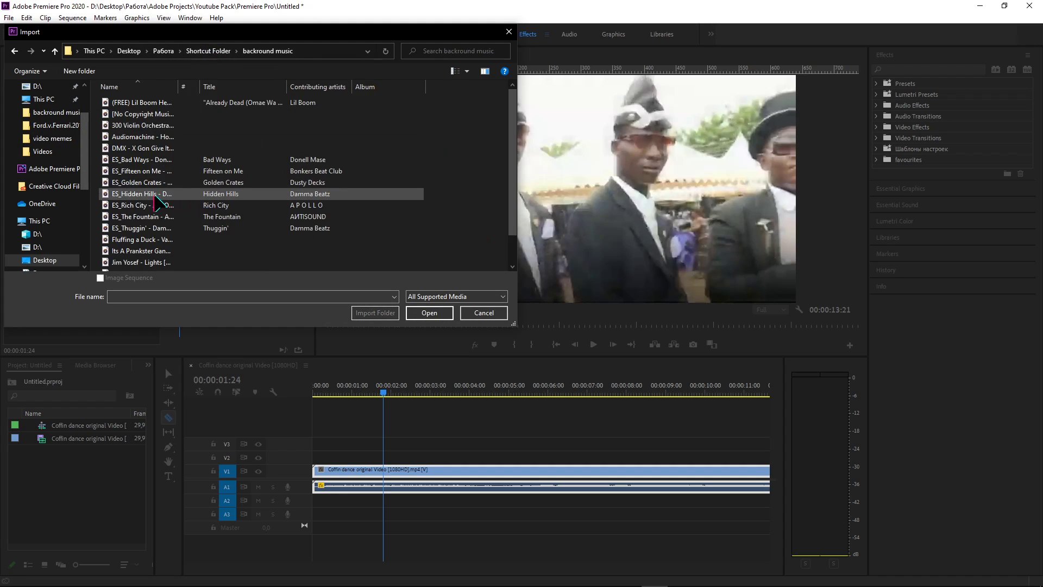
drag(141, 193, 350, 514)
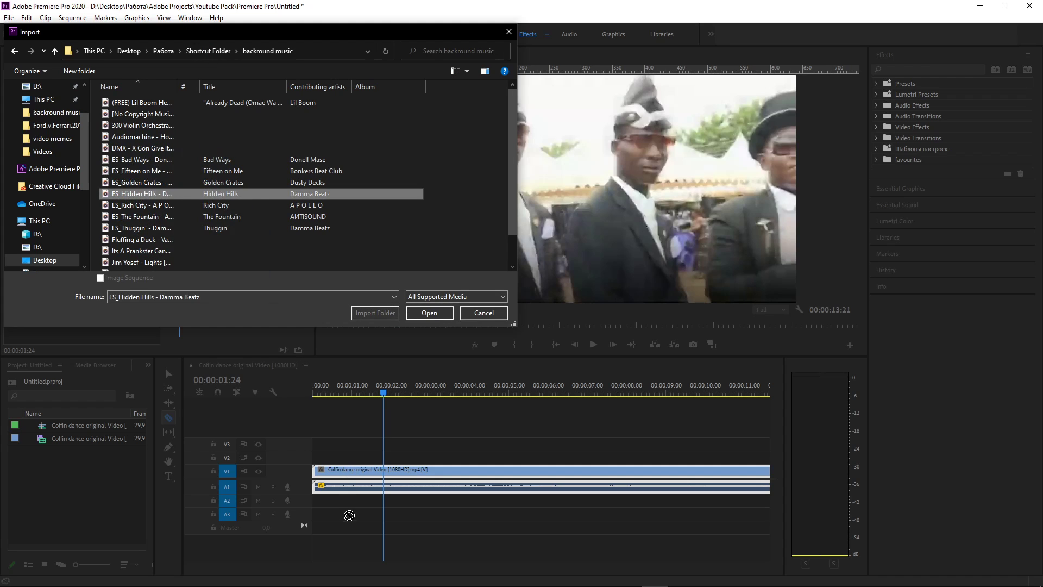
drag(343, 323, 215, 202)
click(447, 312)
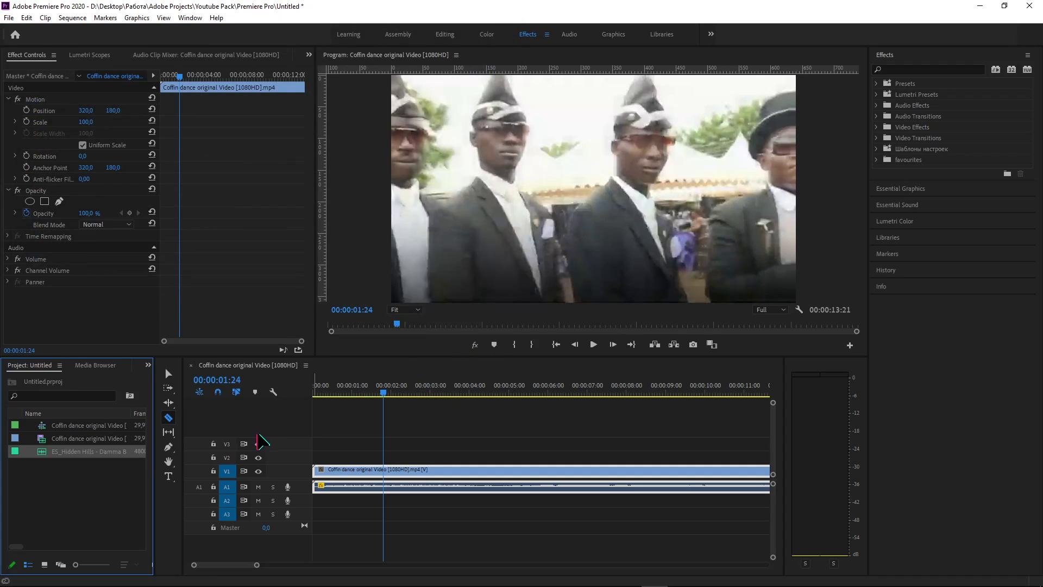
drag(289, 495, 314, 503)
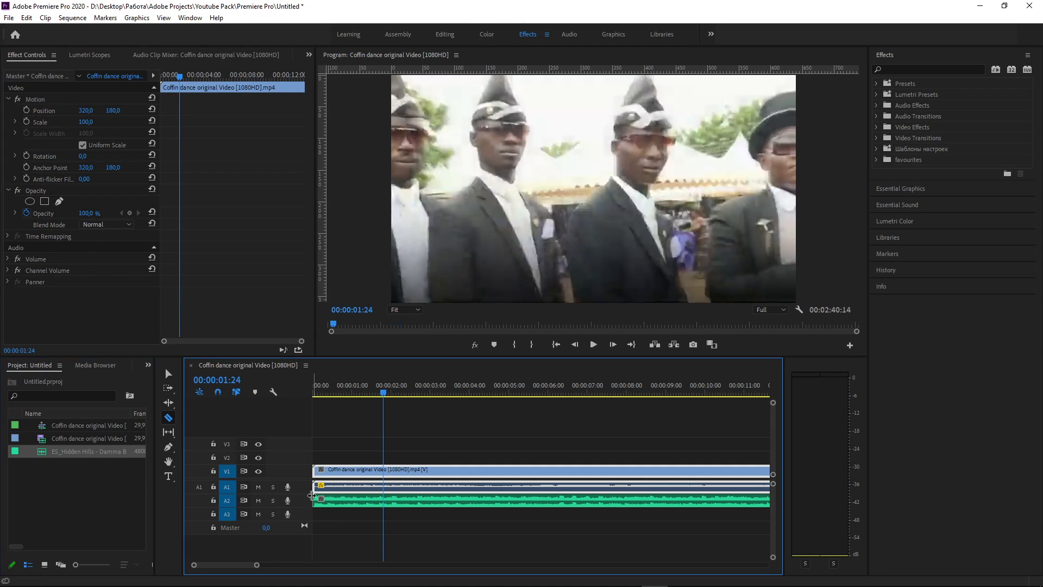
Step: Lower the audio gain of the Hidden Hills music clip on track A2
drag(385, 392, 416, 395)
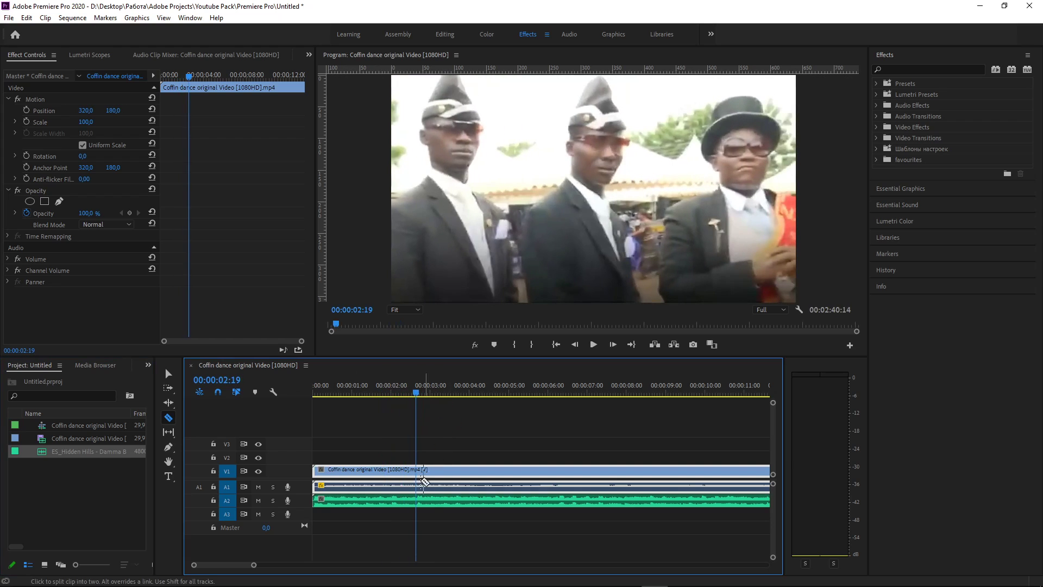
key(v)
click(444, 502)
key(g)
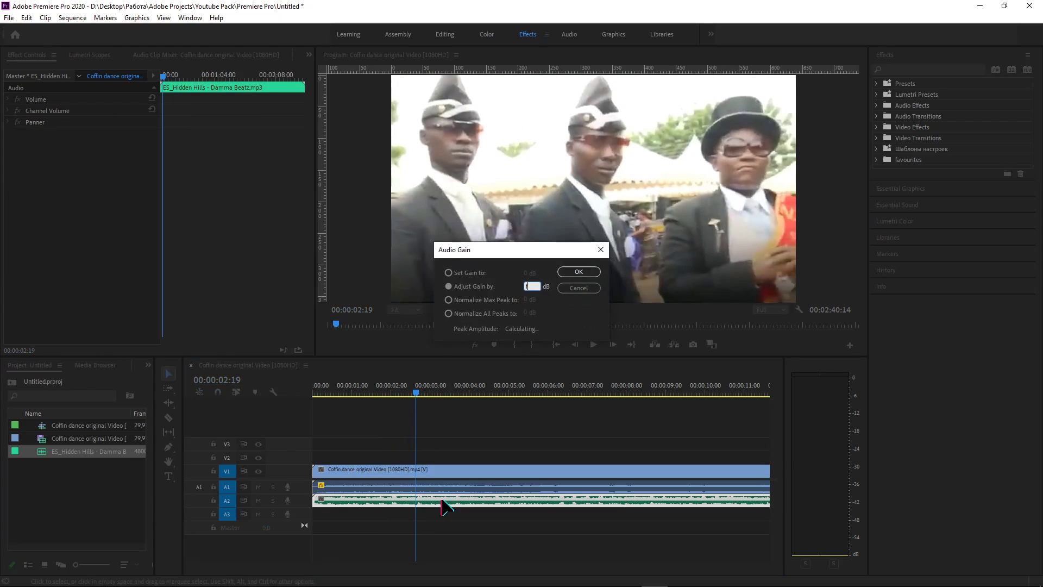
click(579, 272)
click(466, 480)
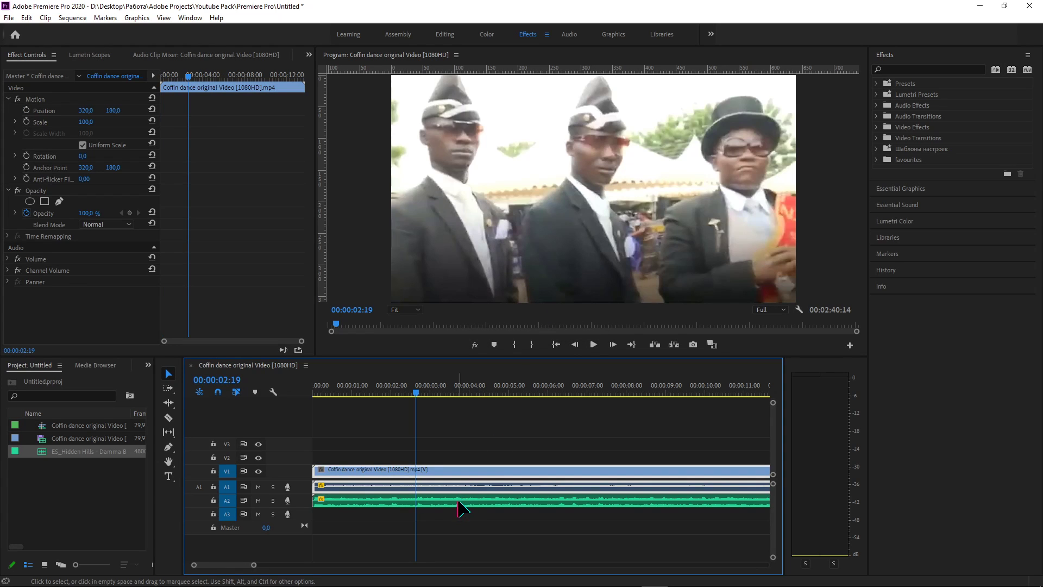
click(458, 504)
Step: Split the Coffin dance clip and the A2 music clip one after the other just past 3 seconds with the Razor tool
drag(418, 399, 447, 399)
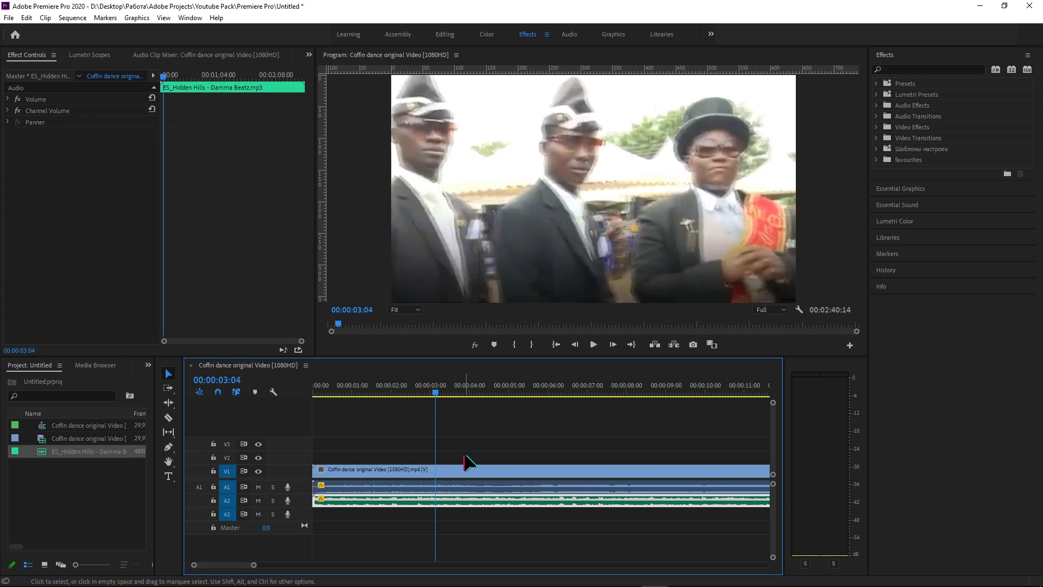
drag(435, 396, 407, 394)
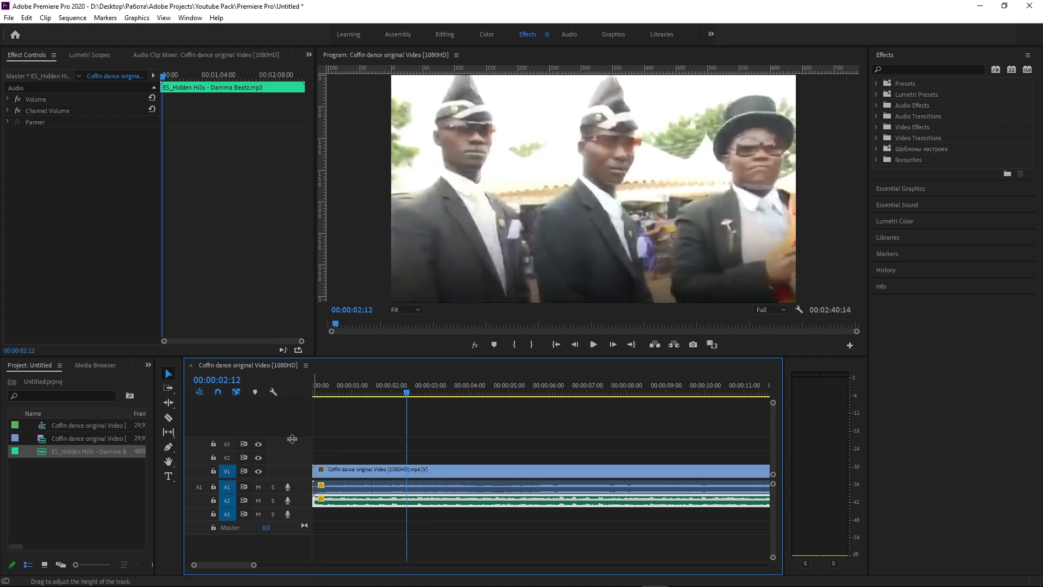
click(169, 418)
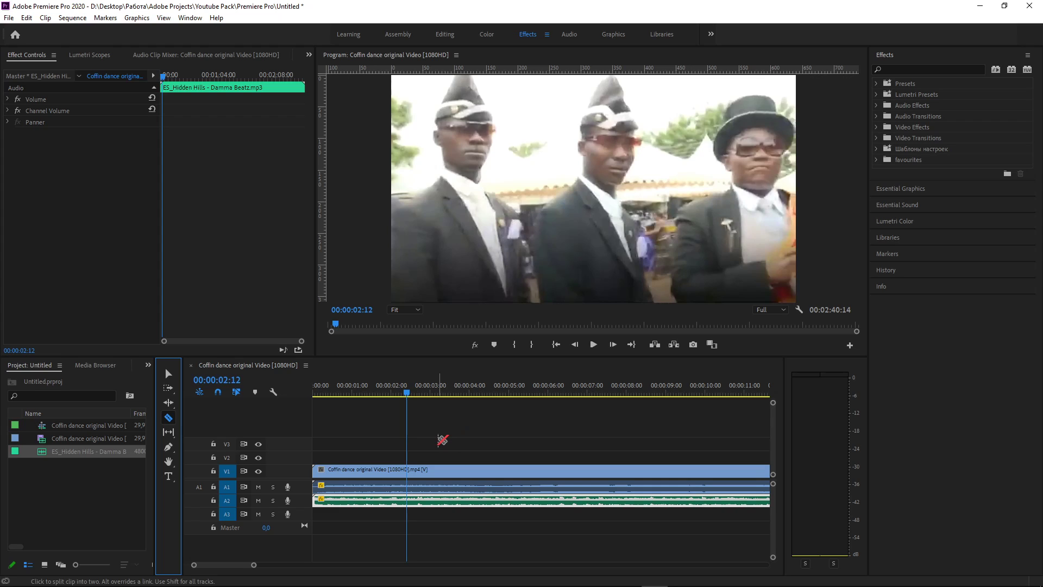
click(168, 374)
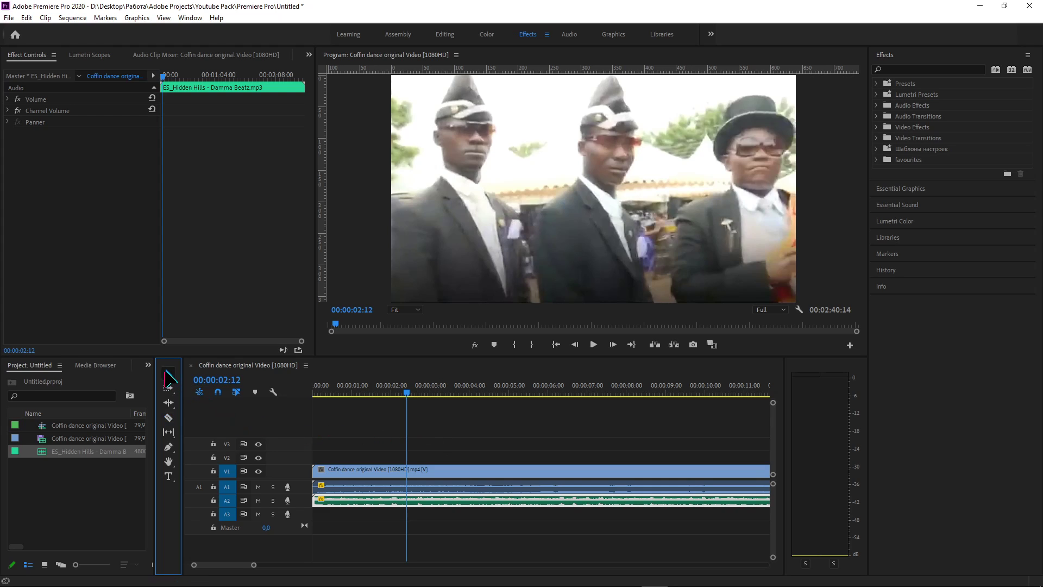
key(c)
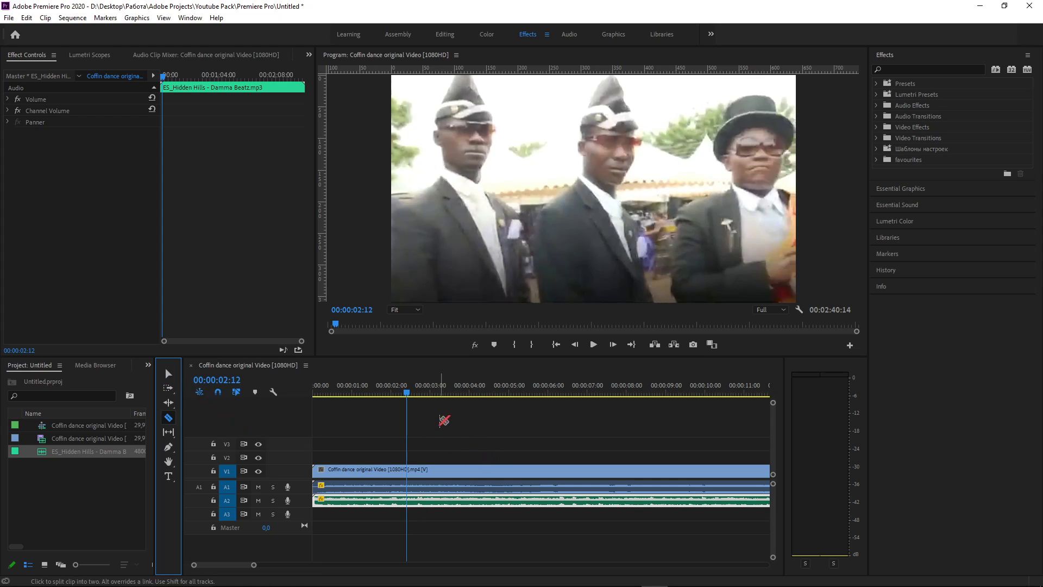
click(407, 392)
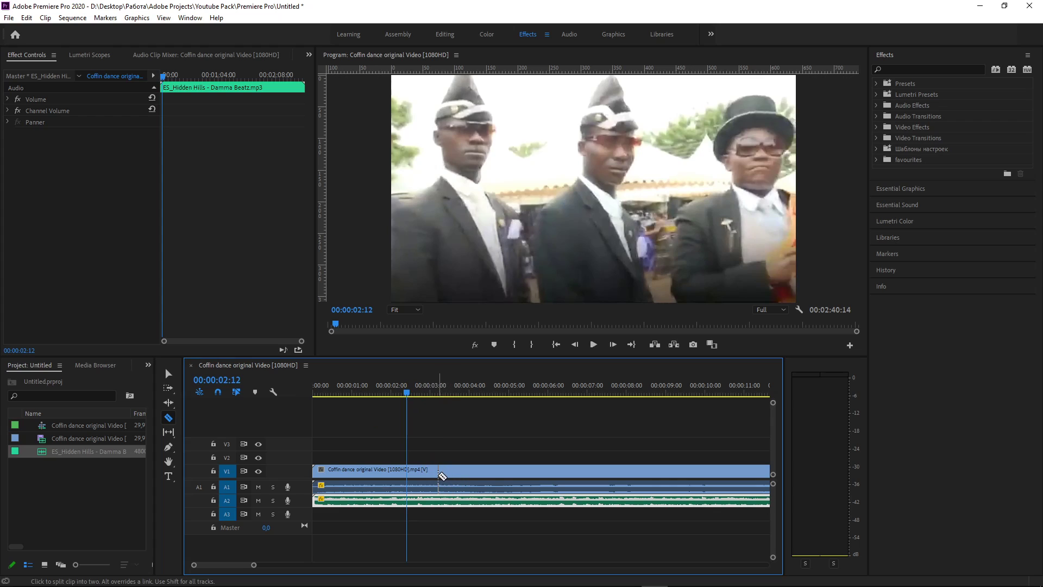
click(440, 472)
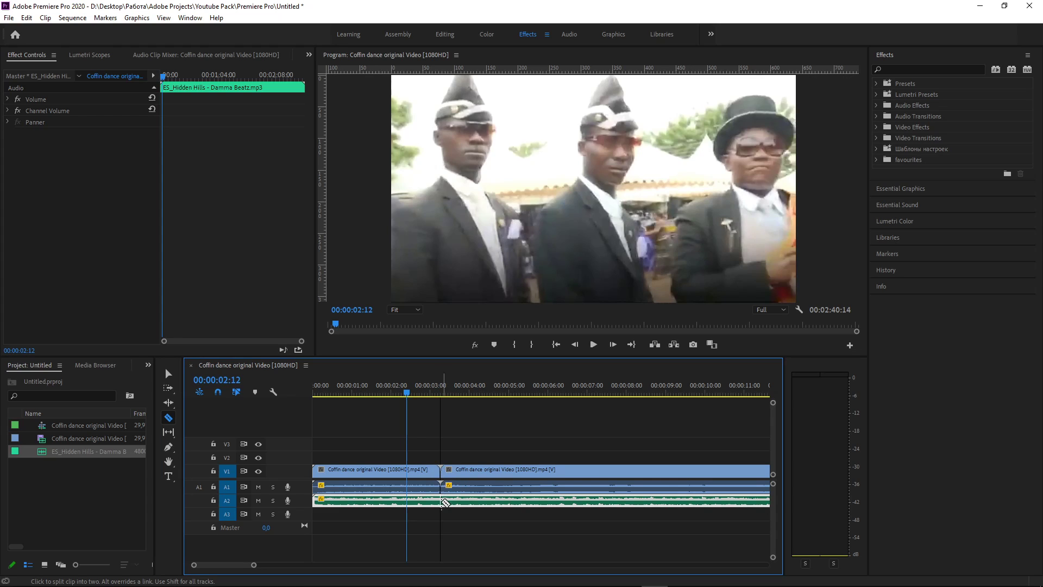
click(440, 501)
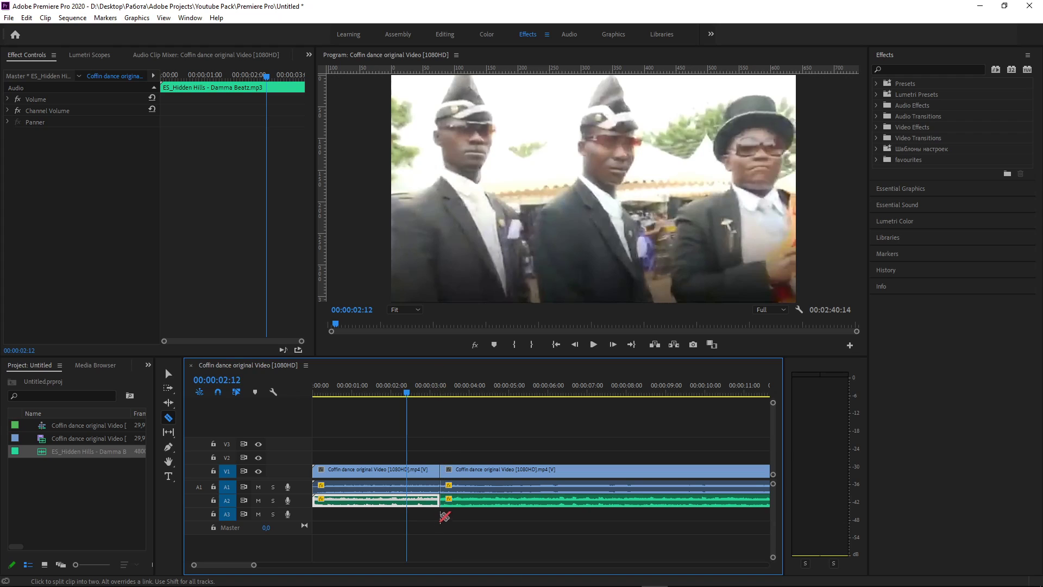
Step: Undo both cuts, split the video and music clips again at the same point, and undo those cuts too
drag(407, 392, 427, 393)
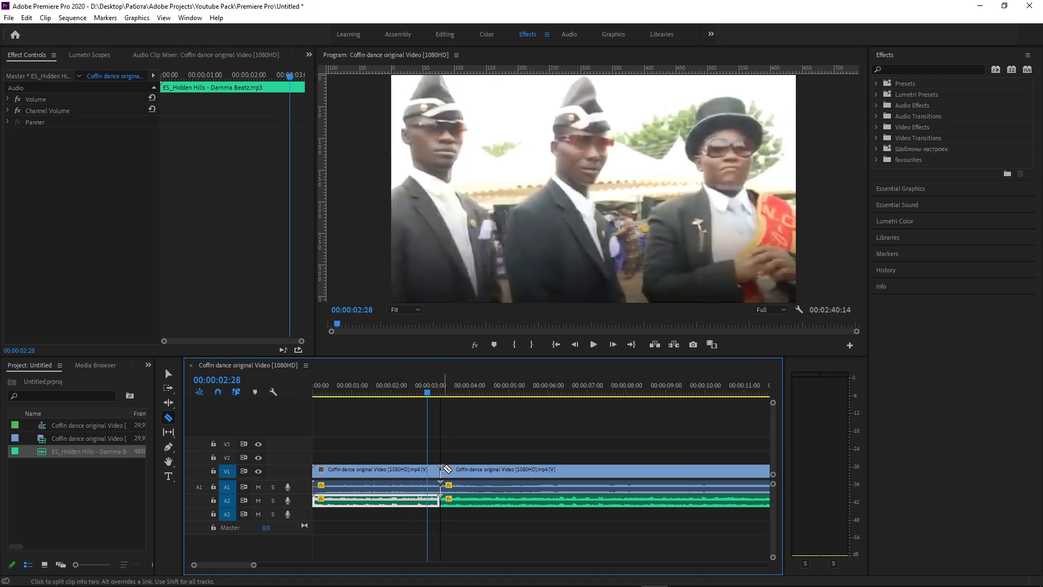
key(ctrl+z)
key(ctrl+z)
click(441, 480)
click(441, 500)
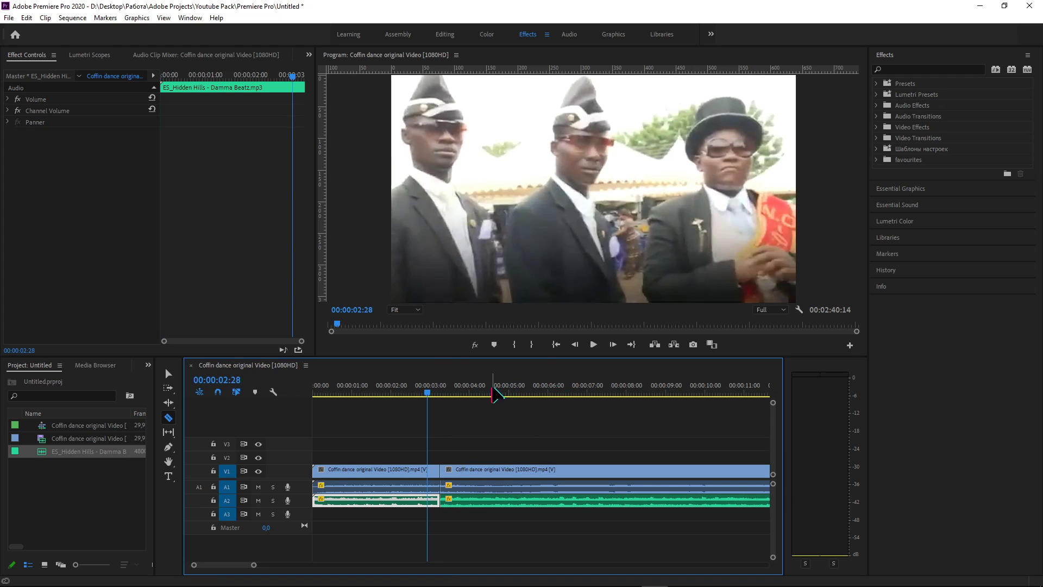
key(ctrl+z)
key(ctrl+z)
Step: Split the clips on all tracks together at several points between about 4.5 and 11 seconds
drag(429, 392, 461, 392)
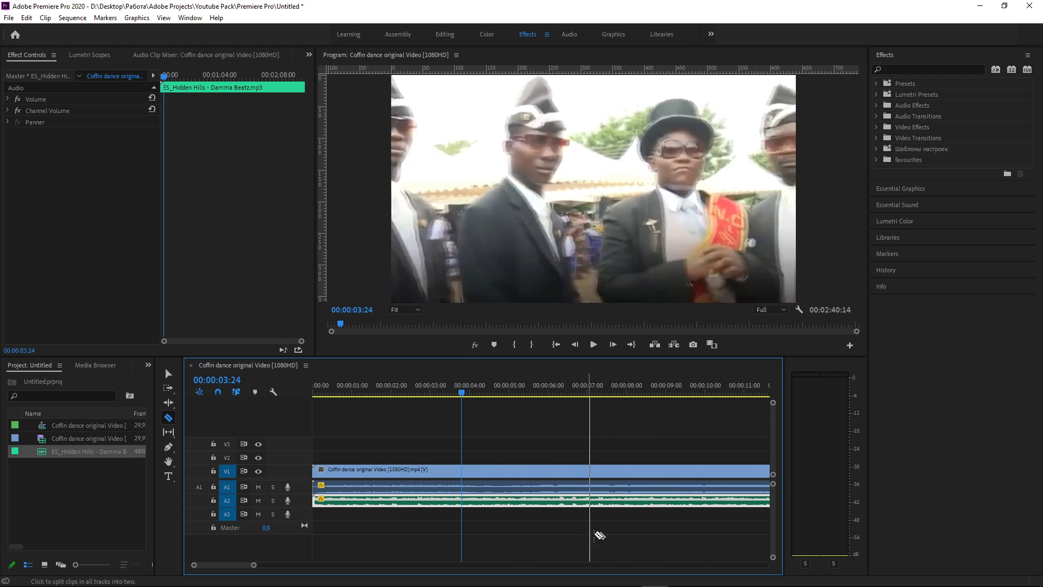
shift+click(496, 530)
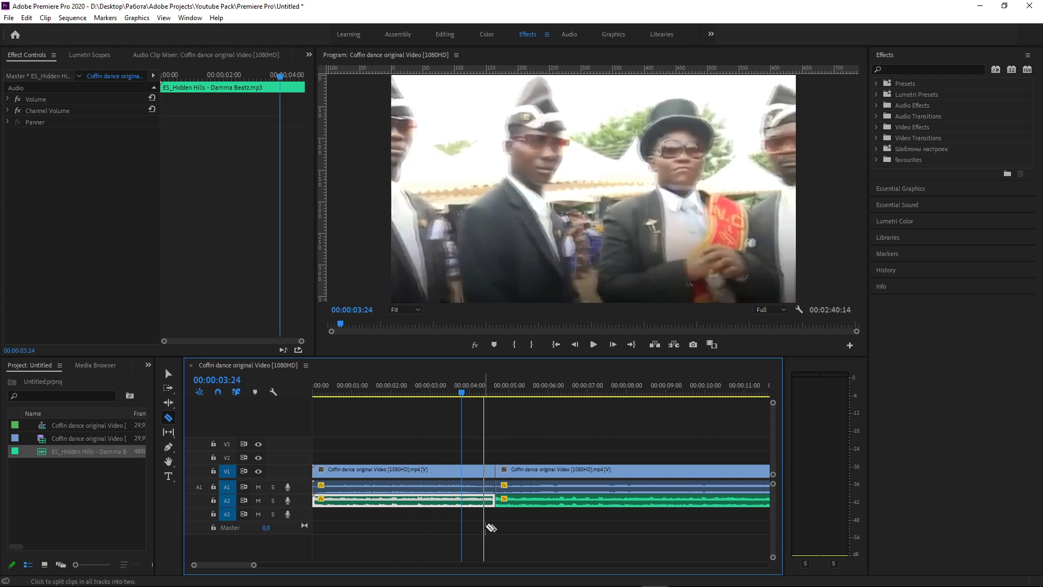
click(526, 491)
click(604, 491)
click(700, 491)
click(752, 491)
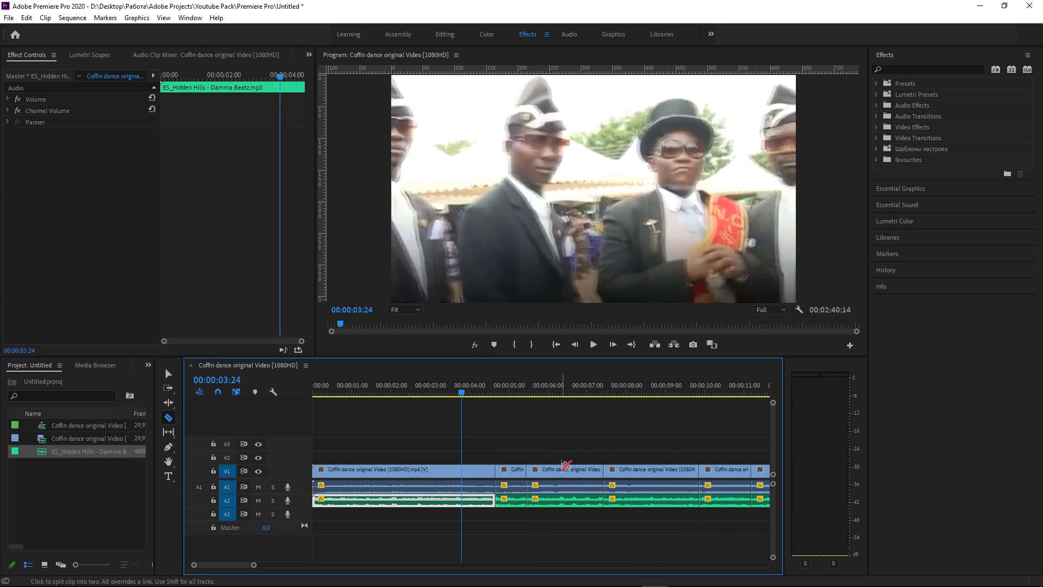
click(561, 468)
Step: Undo all the cuts made across the video and music tracks
key(ctrl+z)
key(ctrl+z)
key(ctrl+z)
key(ctrl+z)
key(ctrl+z)
key(ctrl+z)
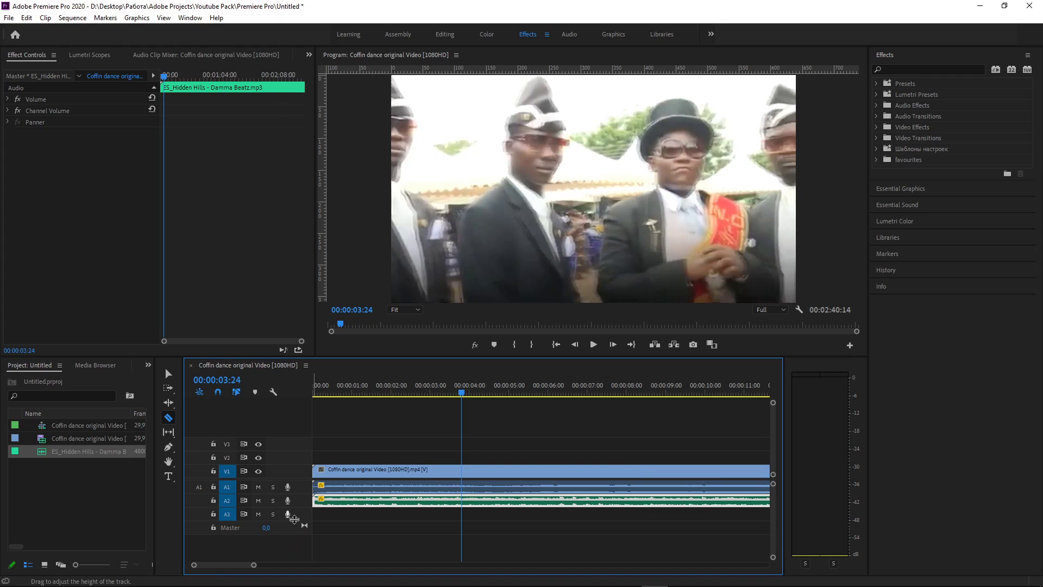
Step: Cut out the Coffin dance clip's section between about 5 and 6.5 seconds and close the resulting gap
click(502, 471)
click(563, 471)
key(v)
drag(540, 449, 550, 502)
key(Delete)
click(520, 472)
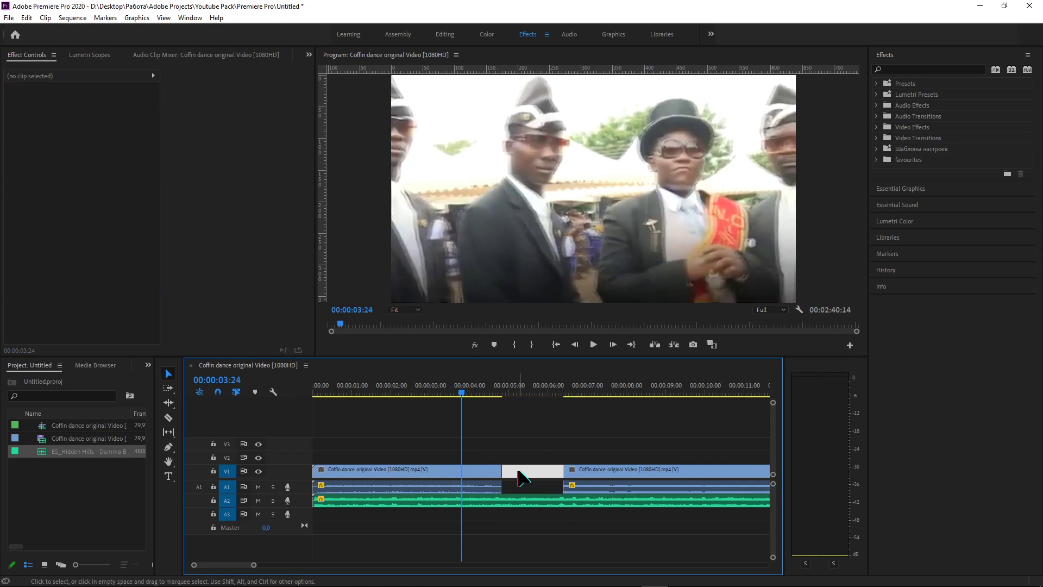
key(Delete)
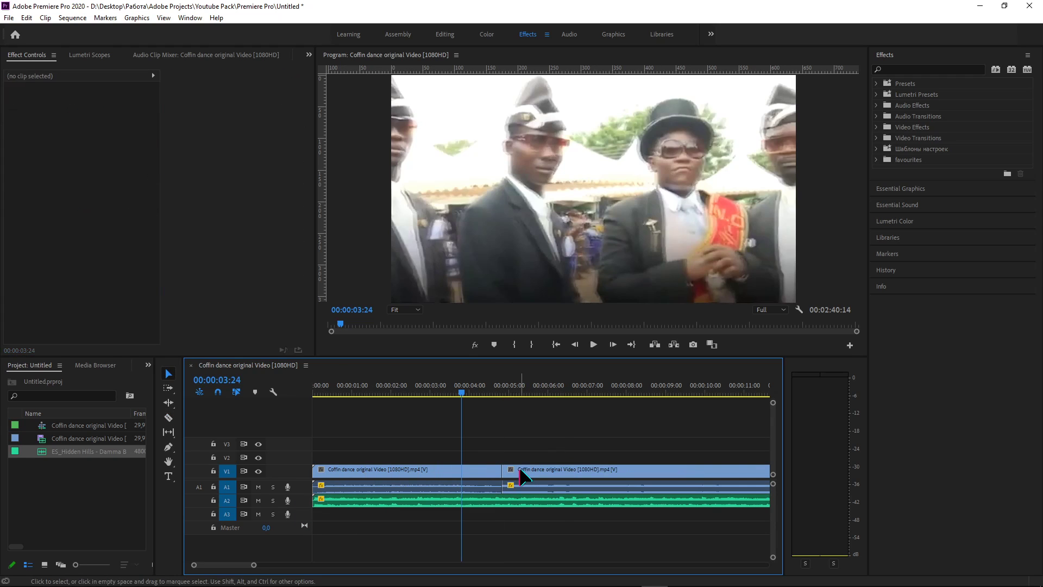
Step: Play back the join between the two Coffin dance segments and delete the music clip from track A2
click(593, 345)
click(593, 344)
click(532, 500)
key(Delete)
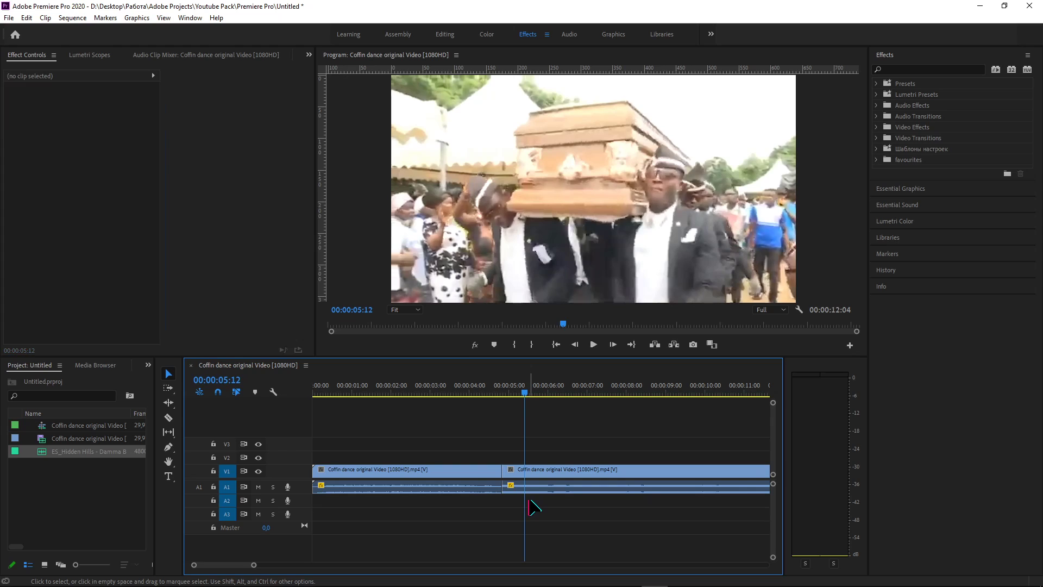